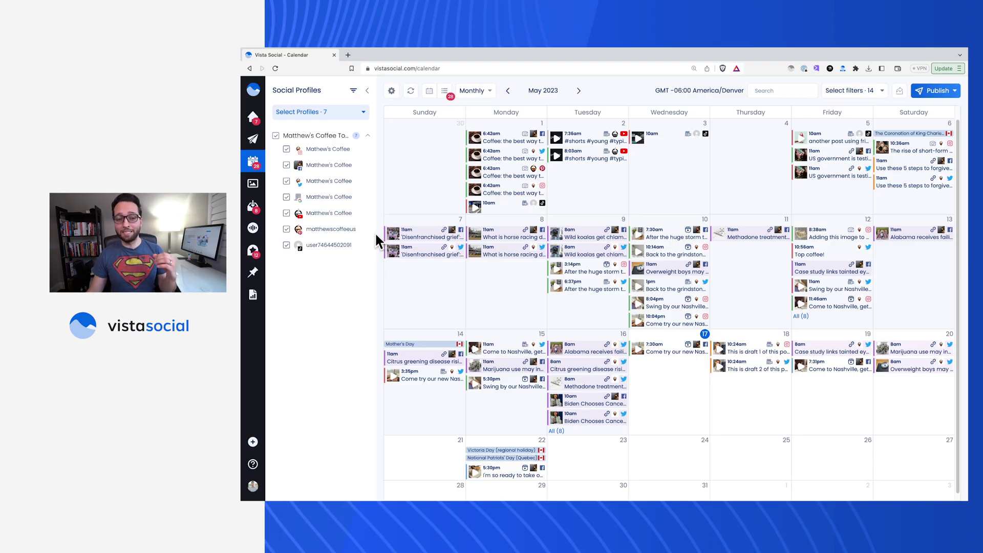
From the calendar's Share options, open the shared calendar links list and start a new link.
click(326, 111)
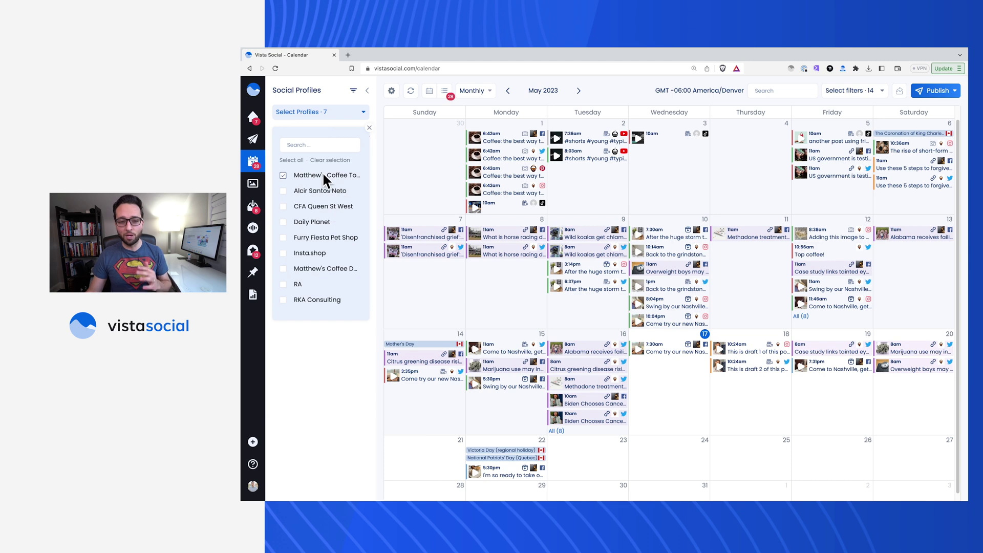
click(332, 373)
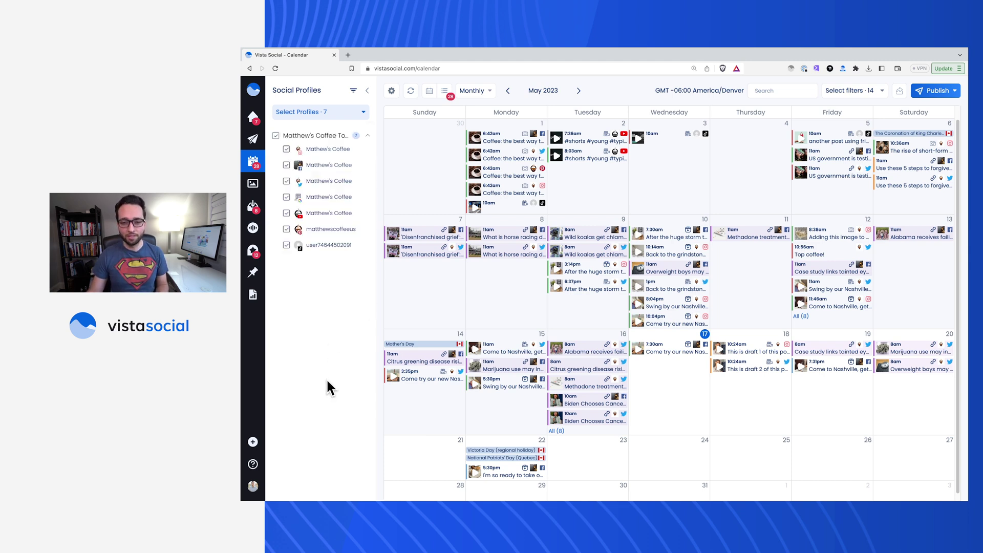
click(899, 91)
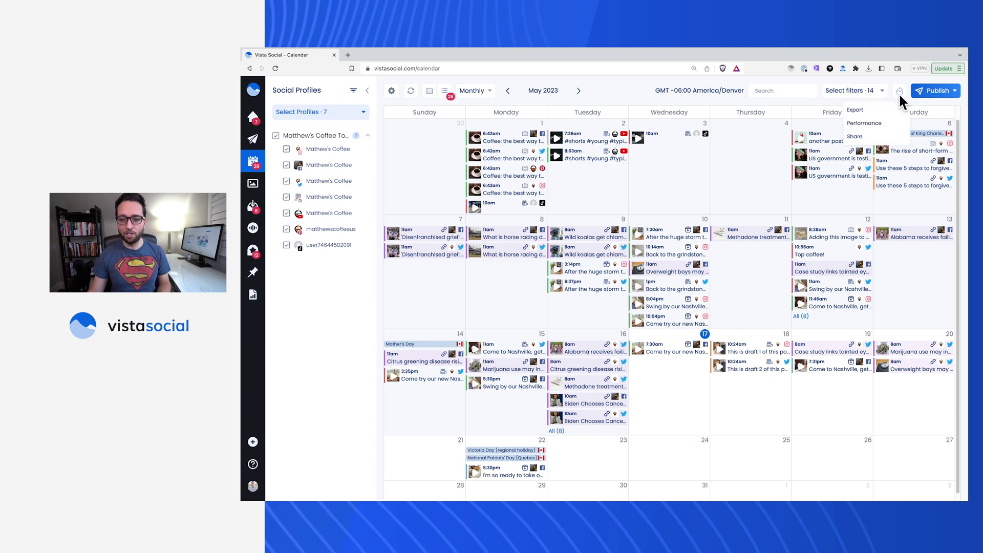
click(866, 137)
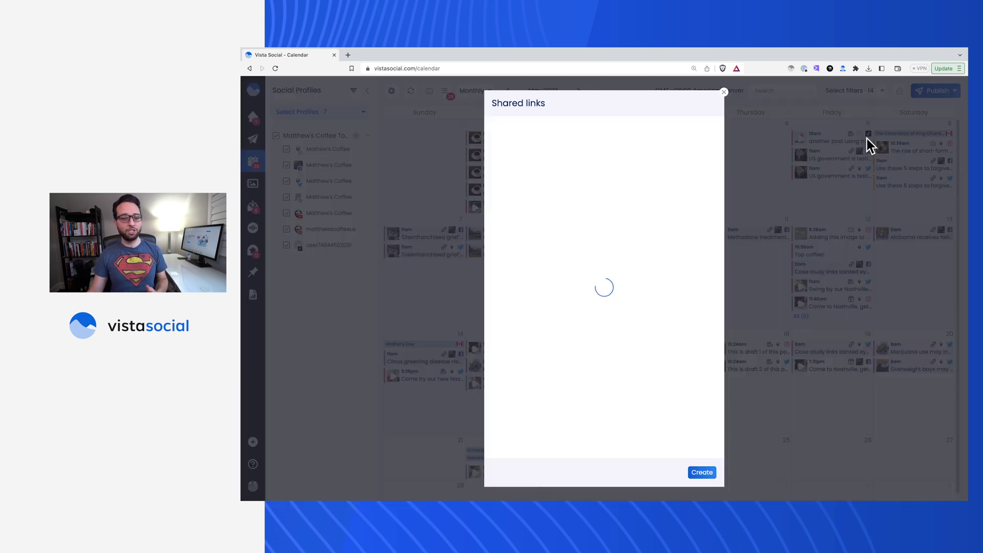
click(702, 472)
Replace the default 'Shared calendar' link title with 'Matthew's Coffee'.
drag(548, 159, 500, 159)
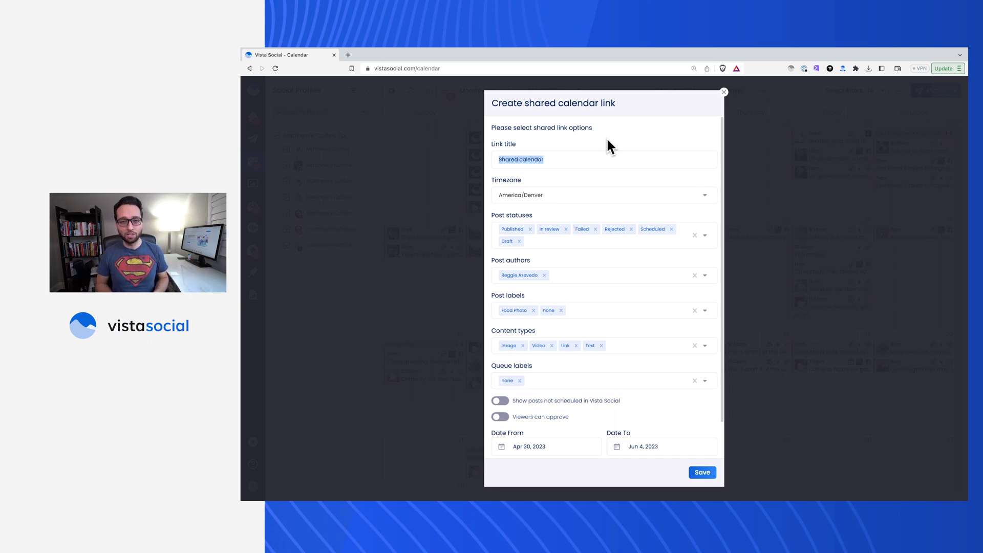
text(Matthew's Coffee)
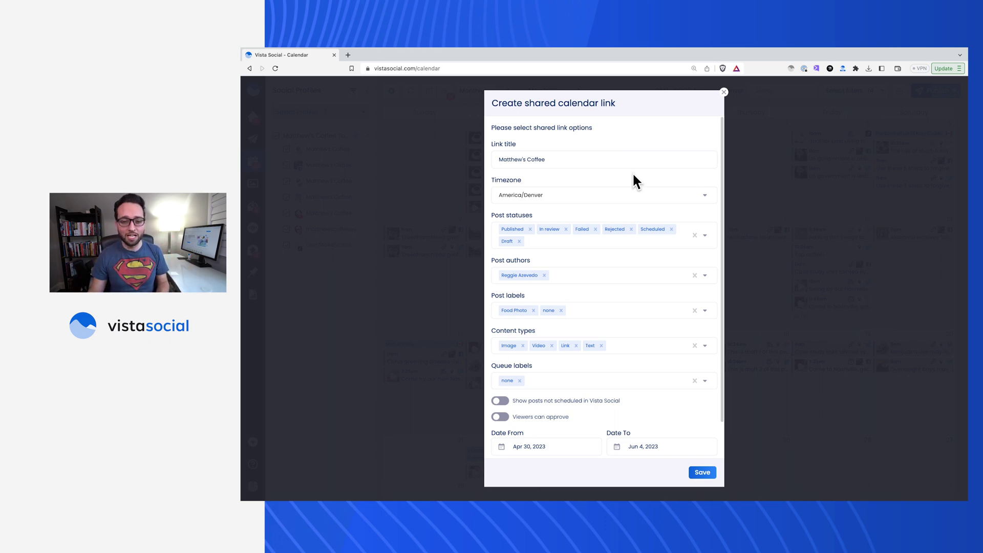
scroll(633, 175, down, 1)
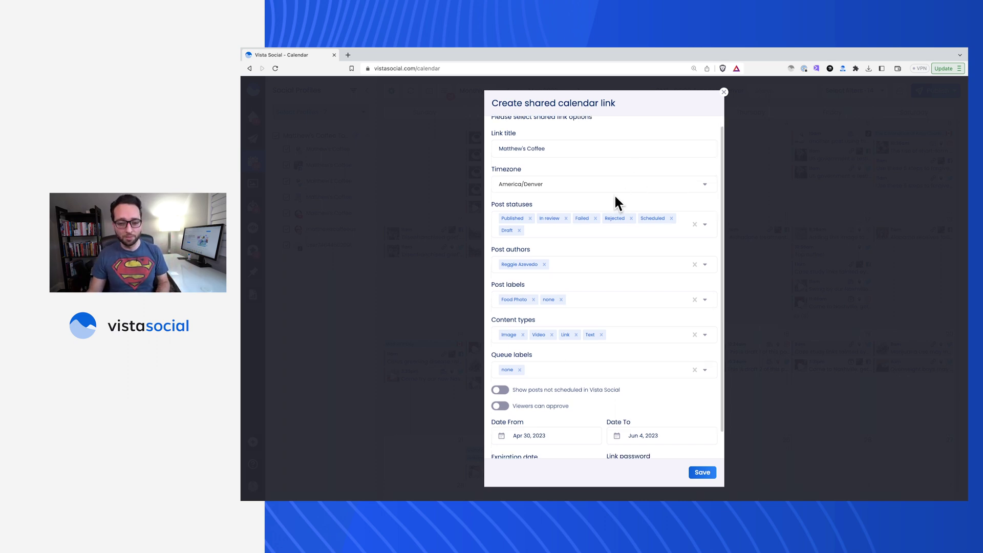
Clear the link's post statuses and limit it to In review posts only.
click(694, 221)
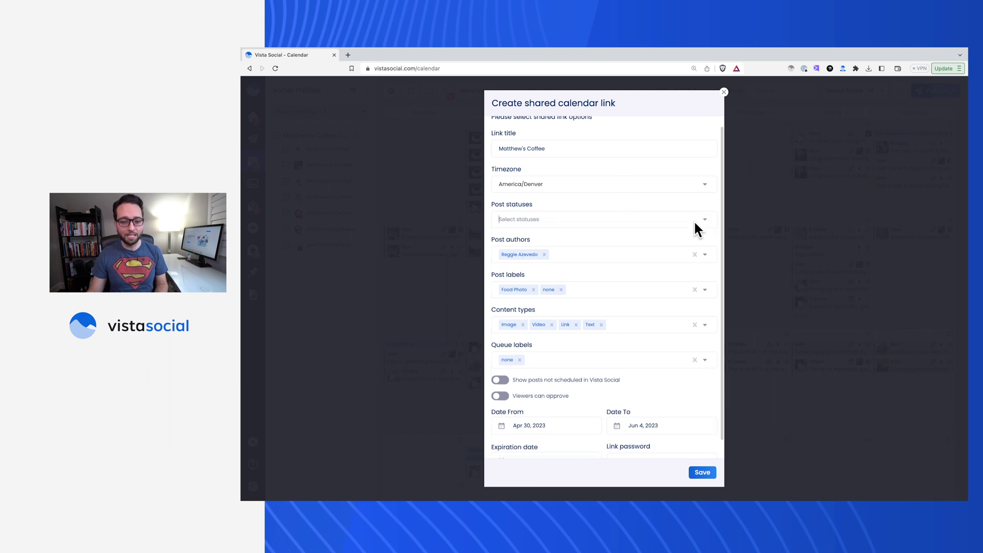
click(687, 217)
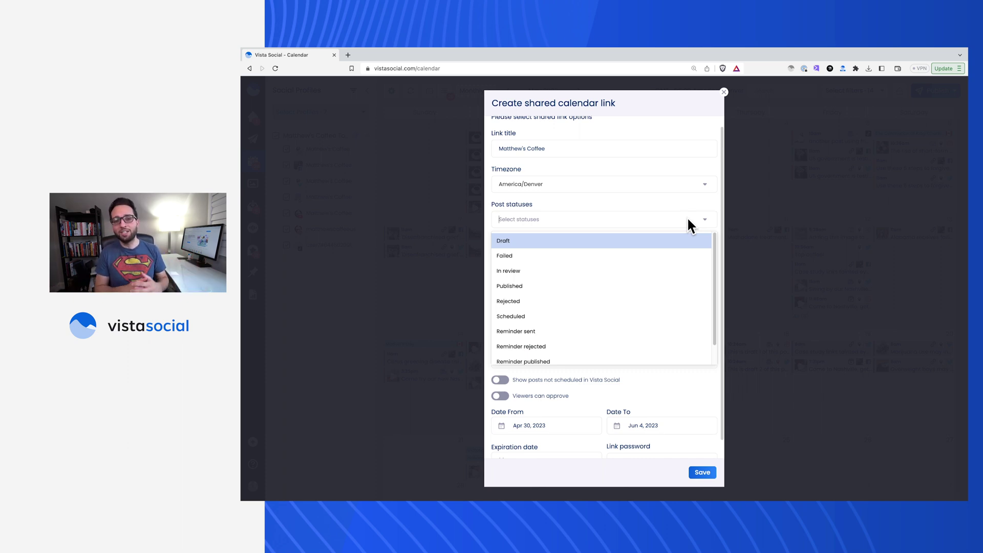
click(538, 268)
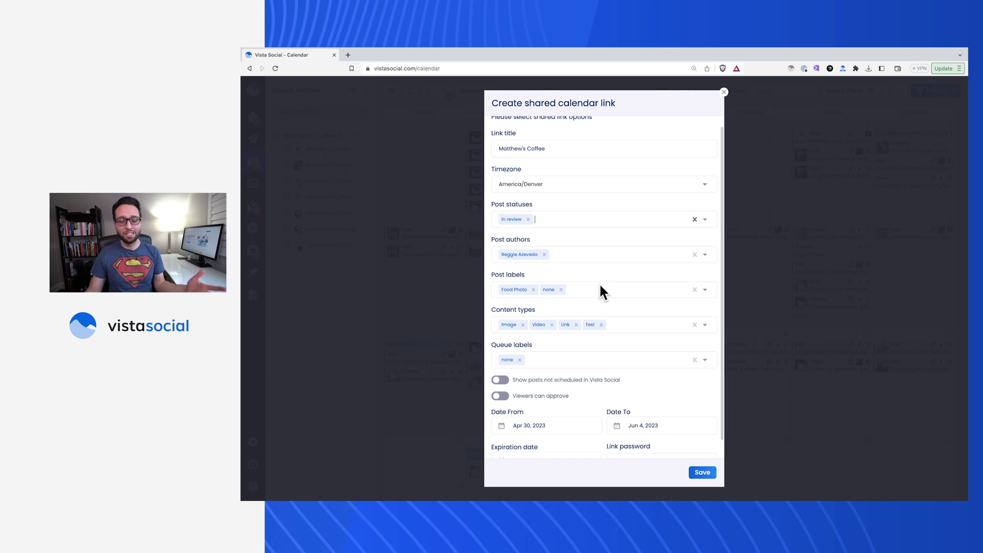
scroll(615, 296, down, 1)
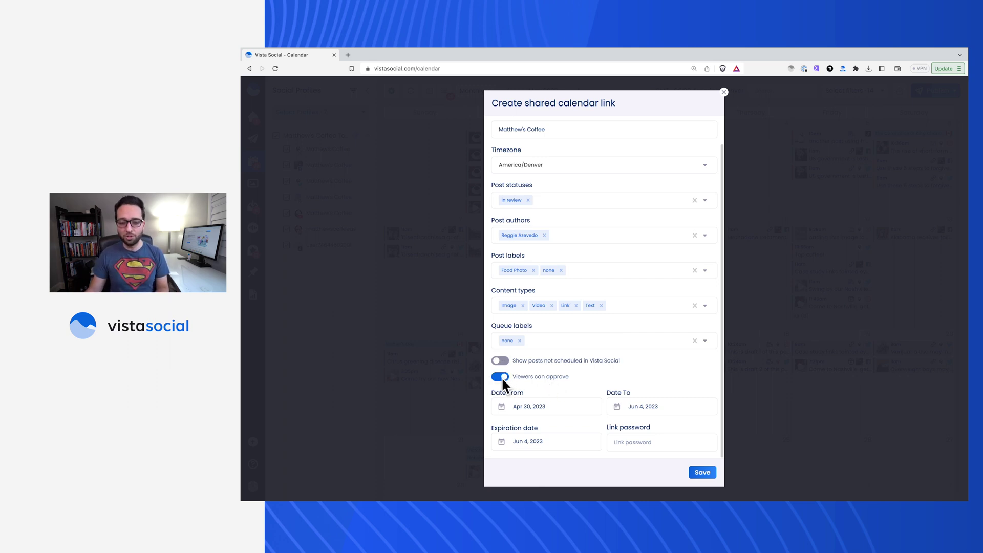
Set the link's start date to May 1, 2023, leaving the end date unchanged.
click(567, 407)
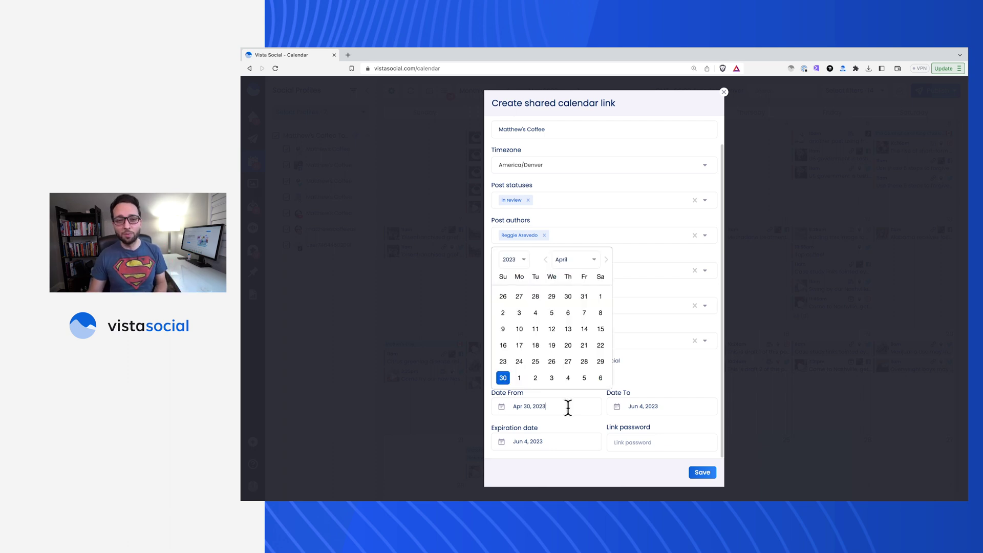
click(520, 377)
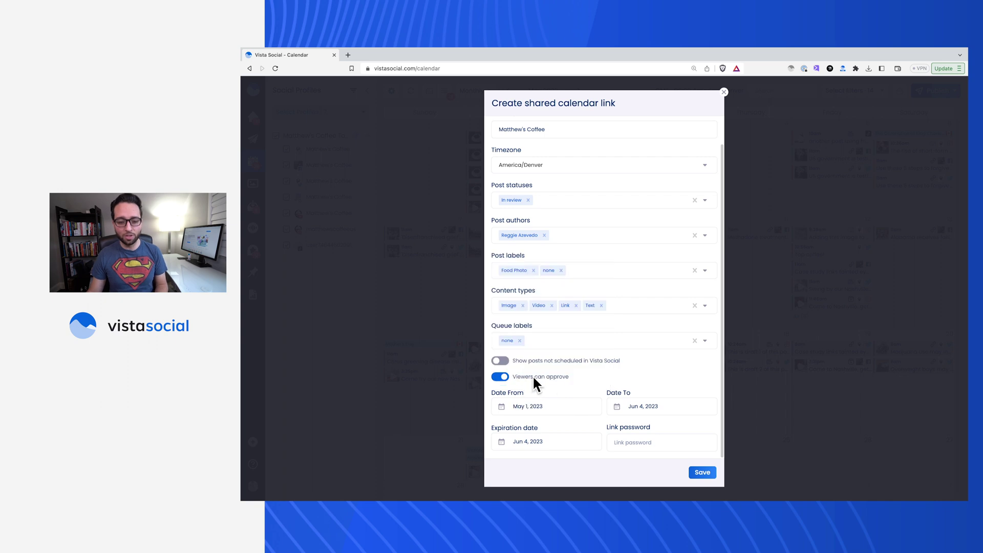
click(668, 404)
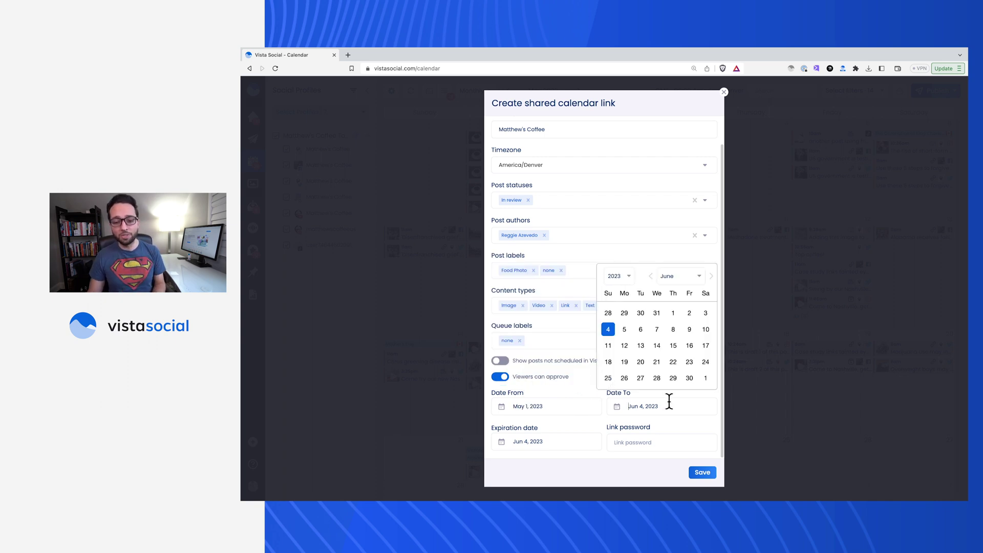
click(710, 277)
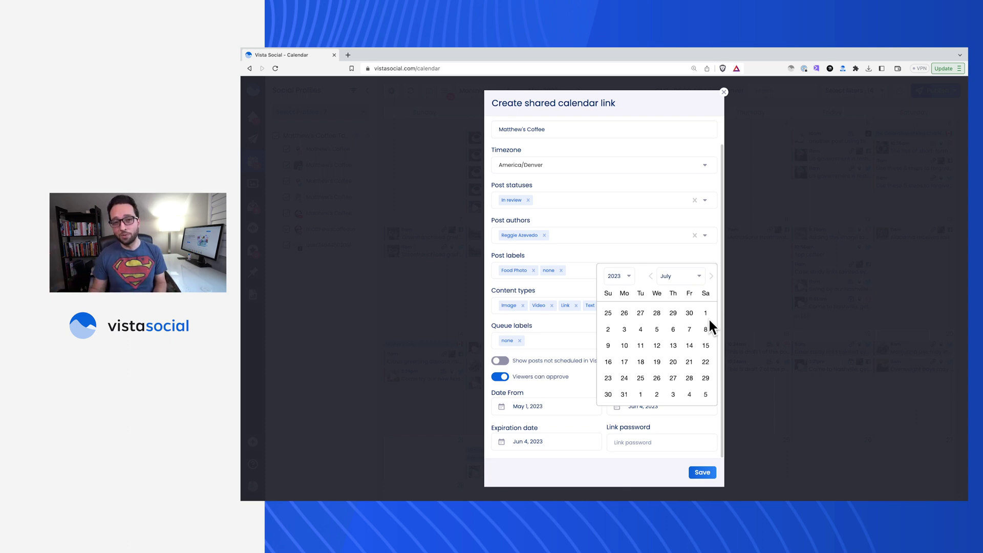
click(579, 433)
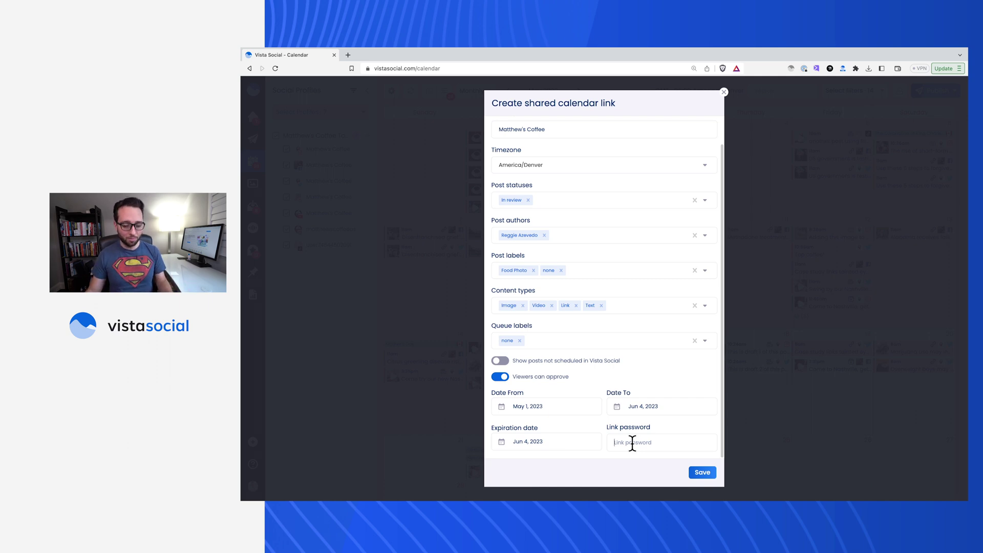
Protect the link with a password, save it and open it.
click(632, 444)
text(12345)
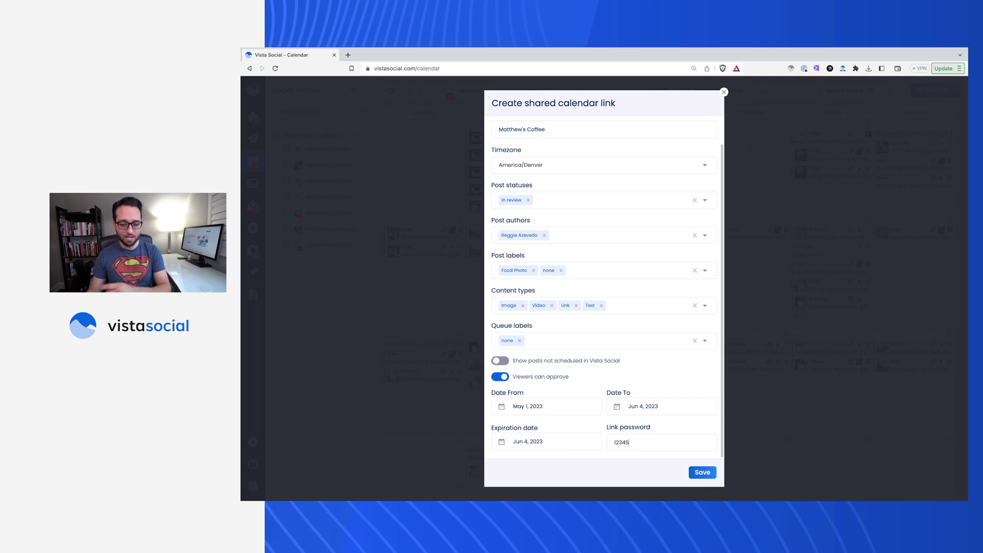
click(697, 472)
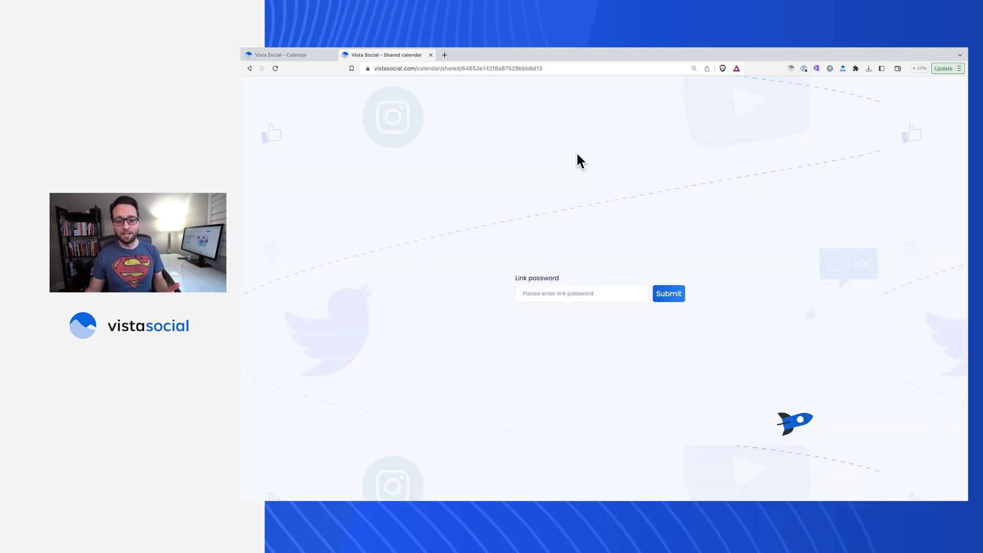
Unlock the Matthew's Coffee shared calendar with the link password.
text(12345)
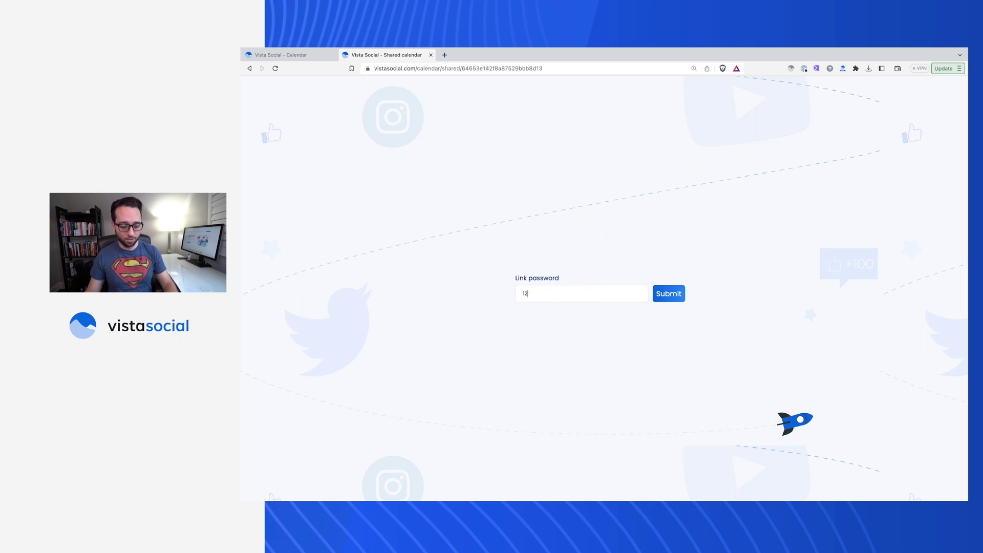
click(668, 293)
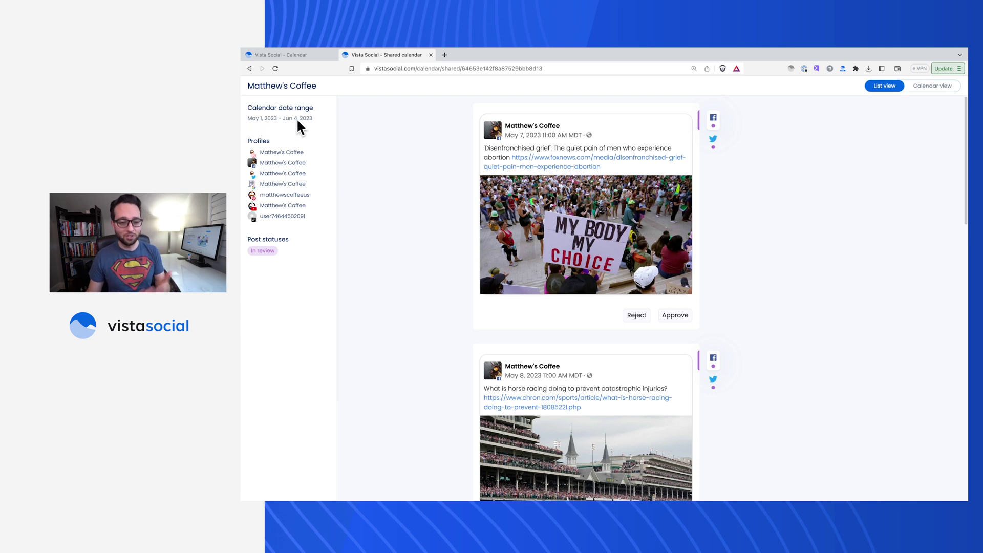
mouse_move(299, 216)
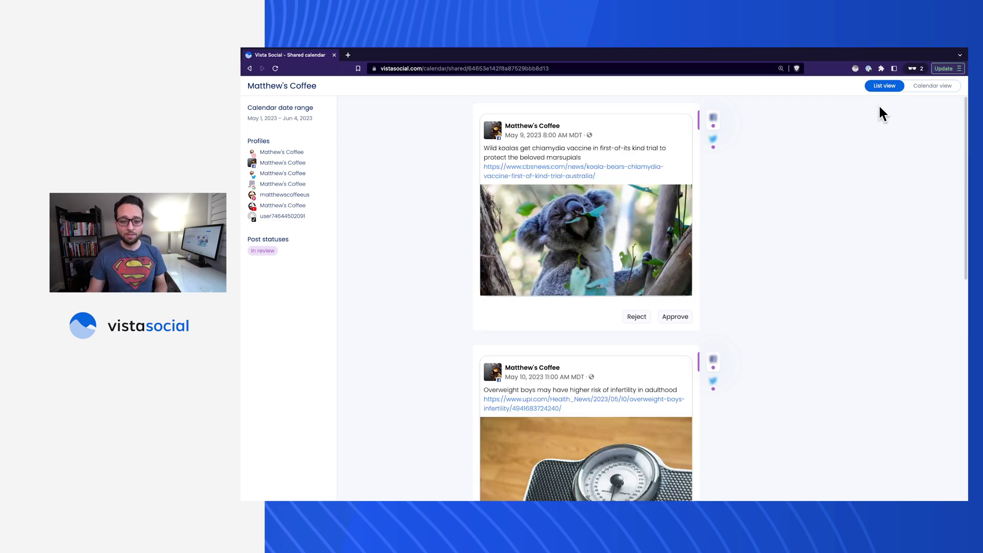
click(924, 87)
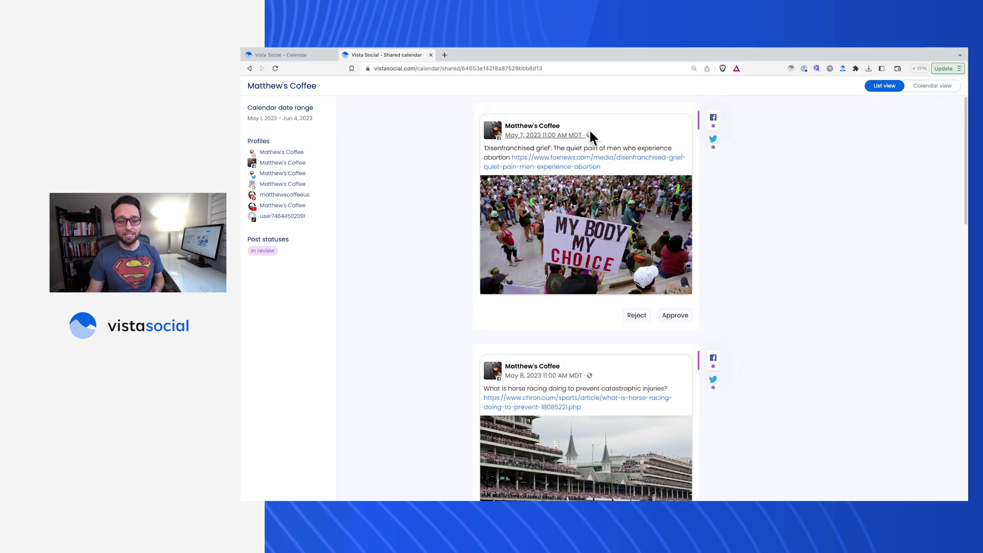
Preview the first post as a Twitter post and approve the May 7 post.
mouse_move(716, 122)
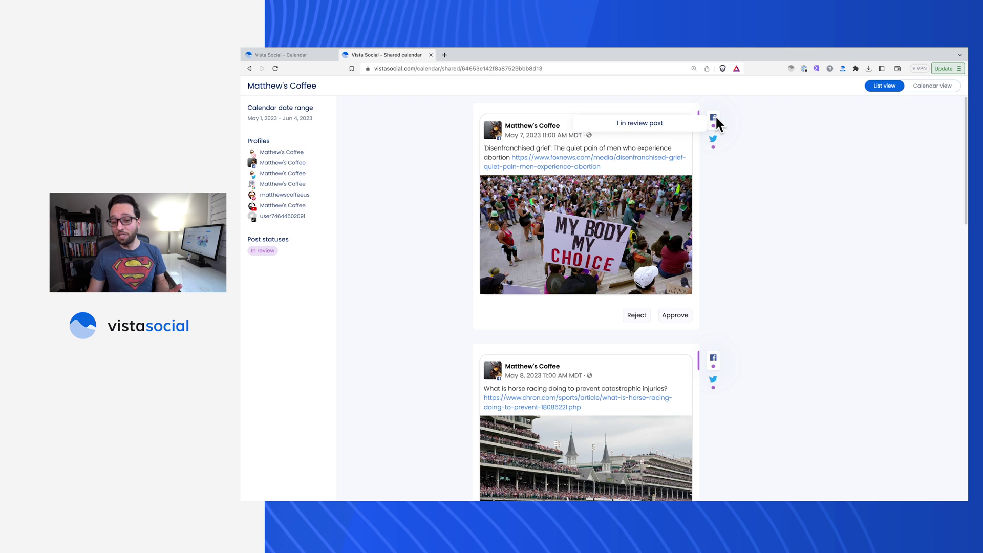
click(712, 138)
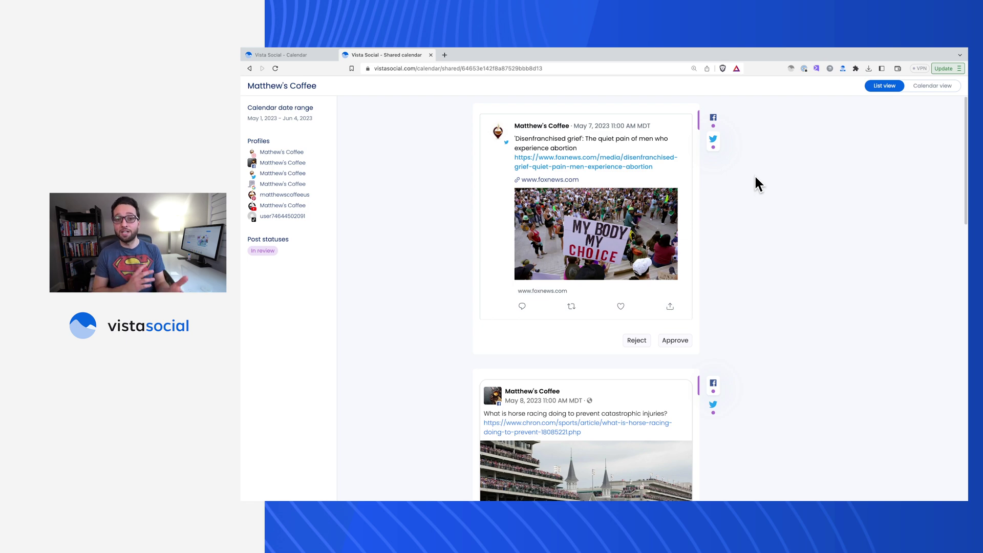
click(681, 339)
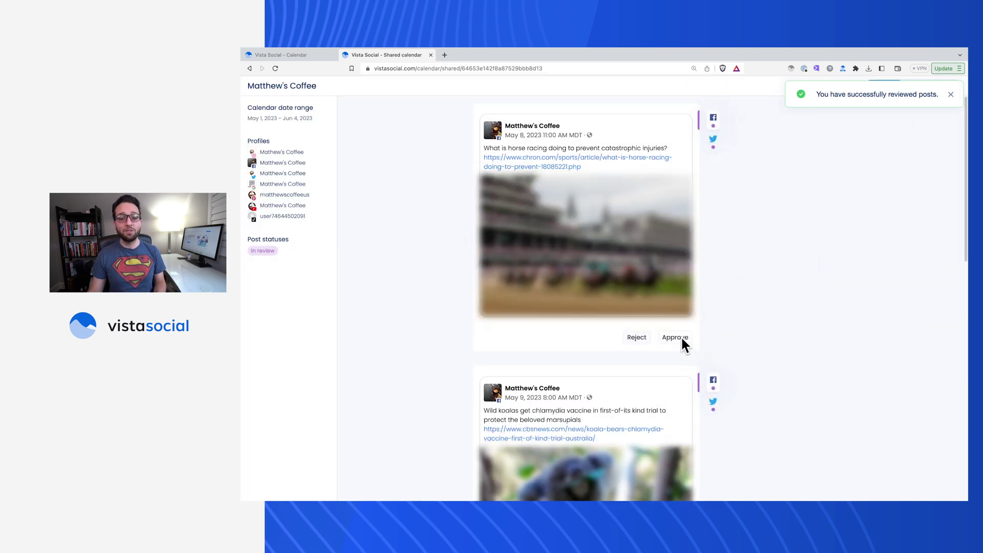
Reject the horse racing post with a note asking to swap the image.
click(637, 337)
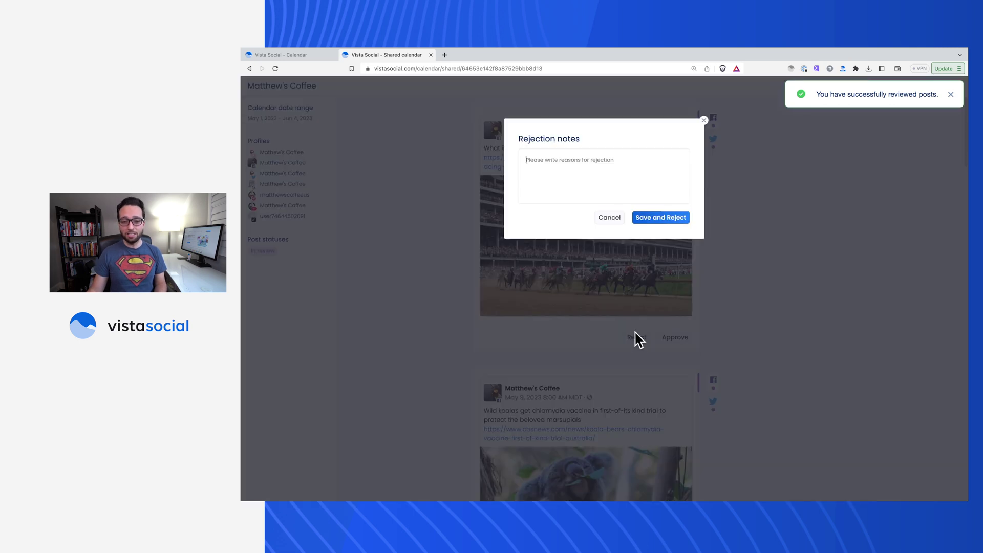
text(Let's swape)
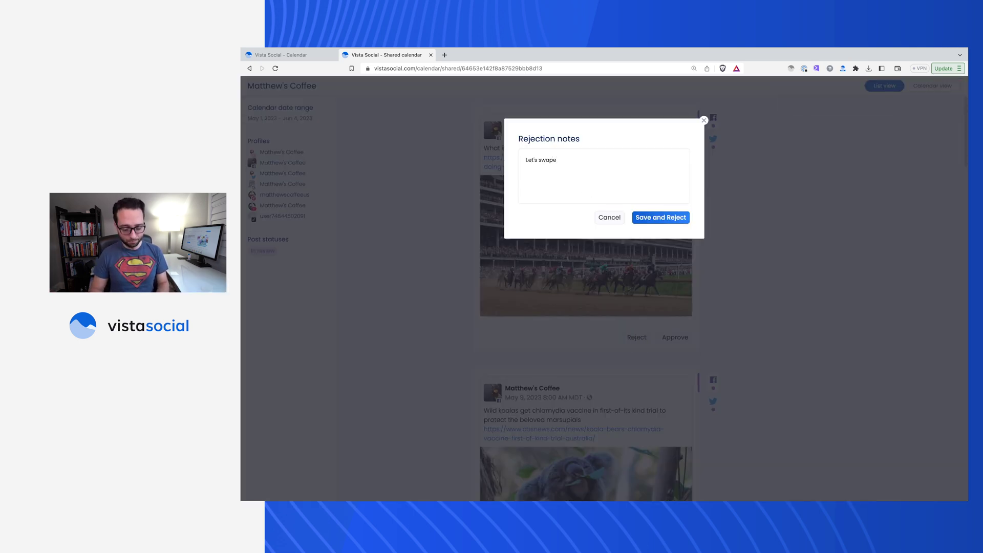
key(BackSpace)
text(that image please)
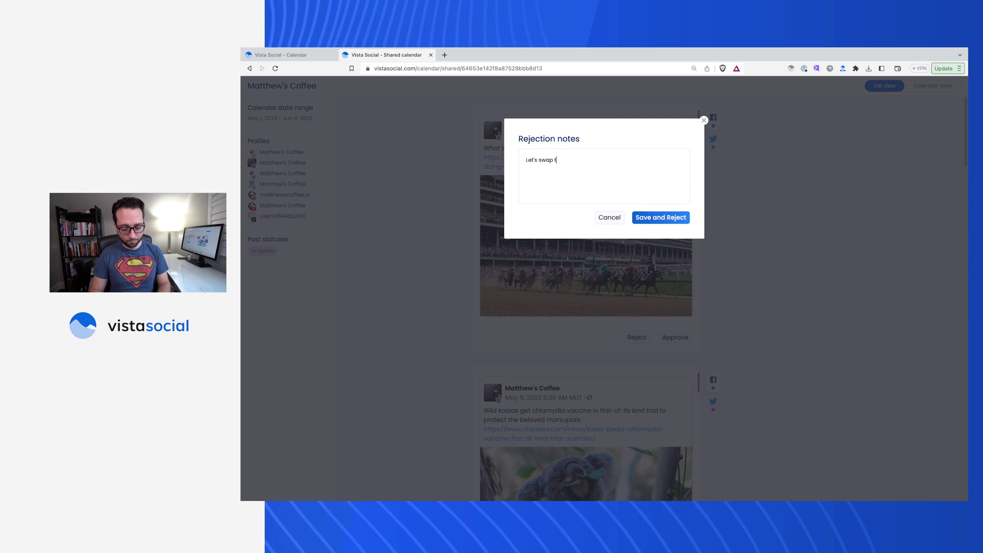
click(674, 213)
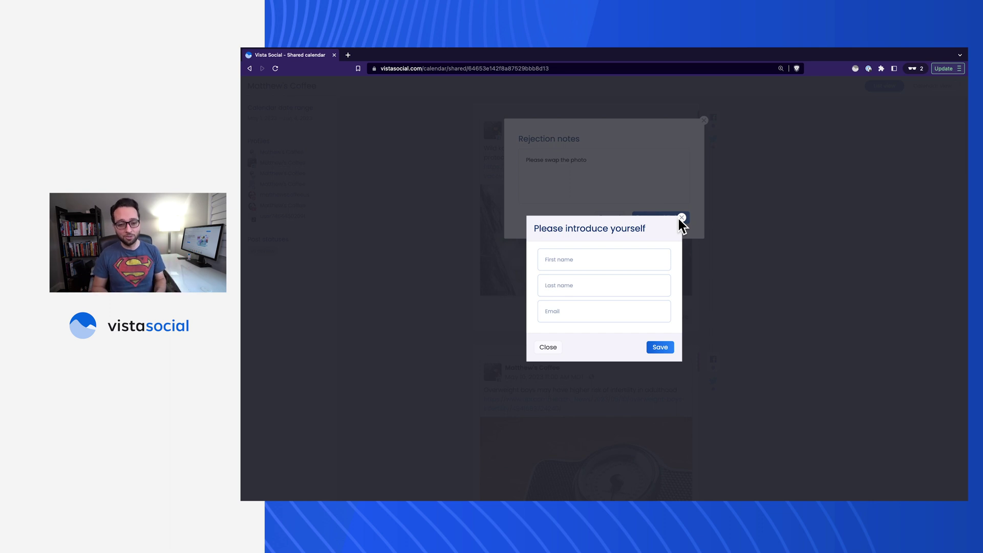
Fill in the reviewer's first name, last name and e-mail, then submit the review.
text(Matthew)
key(Tab)
text(A)
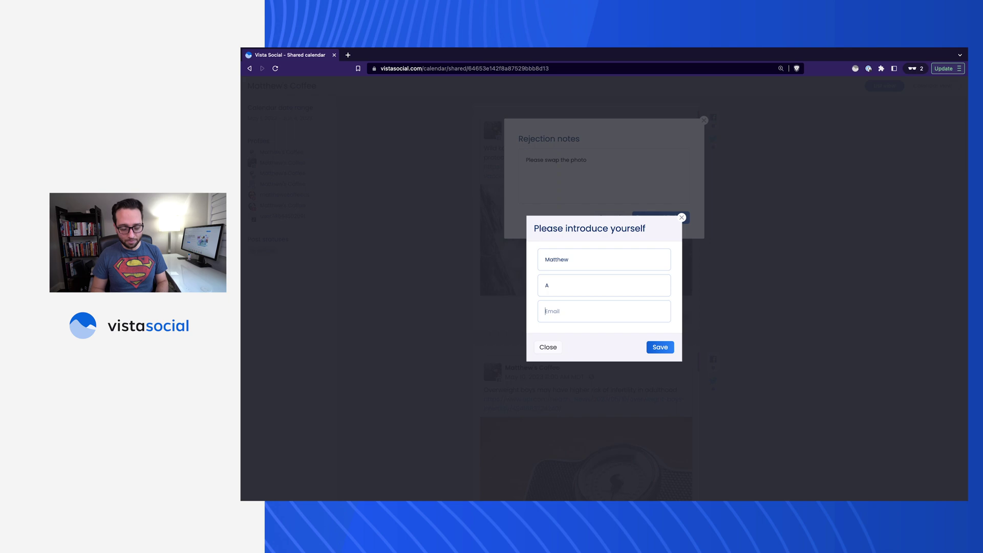
key(Tab)
text(a@a.com)
click(660, 347)
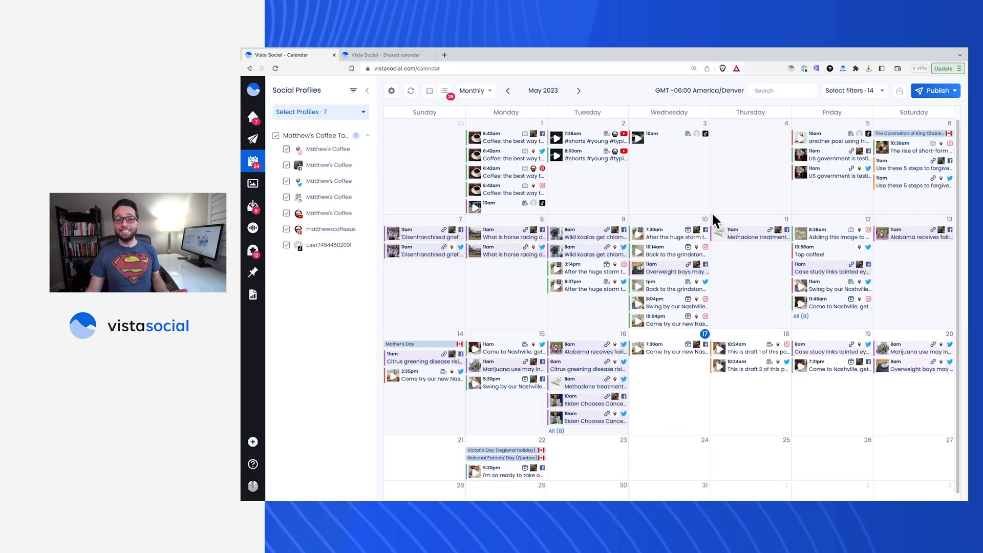
Filter the calendar to show only Rejected posts.
click(443, 90)
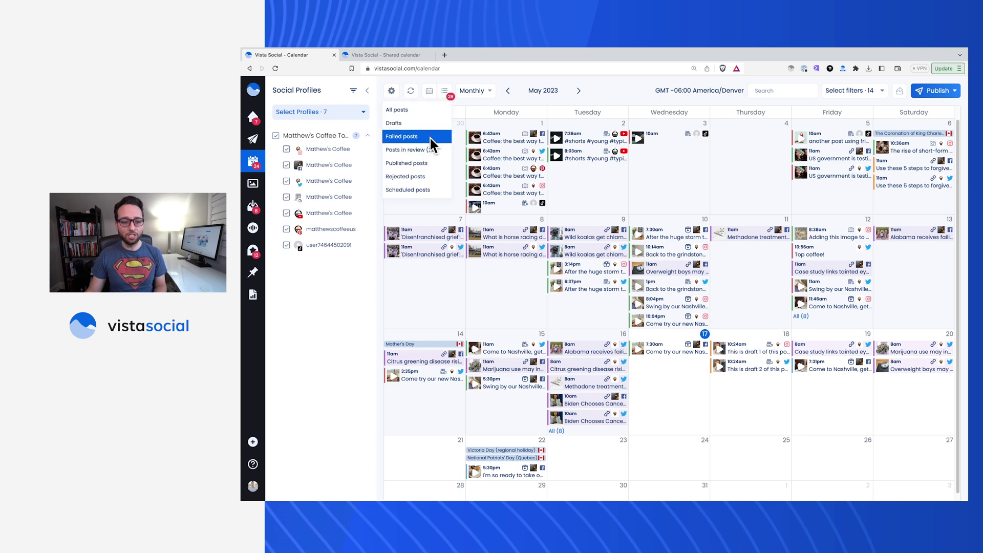
click(421, 177)
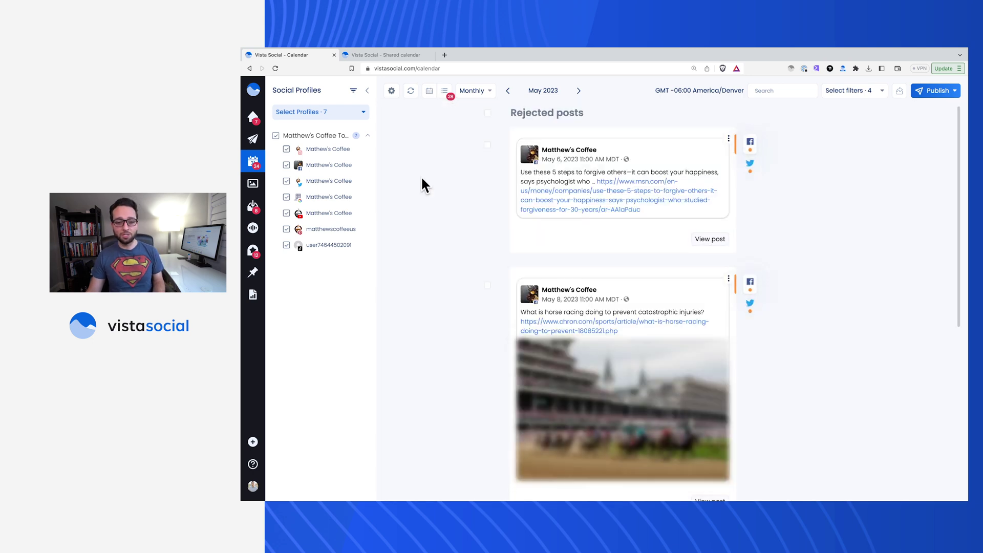
scroll(733, 227, down, 6)
Open the koala post's history to view its rejection note.
click(728, 210)
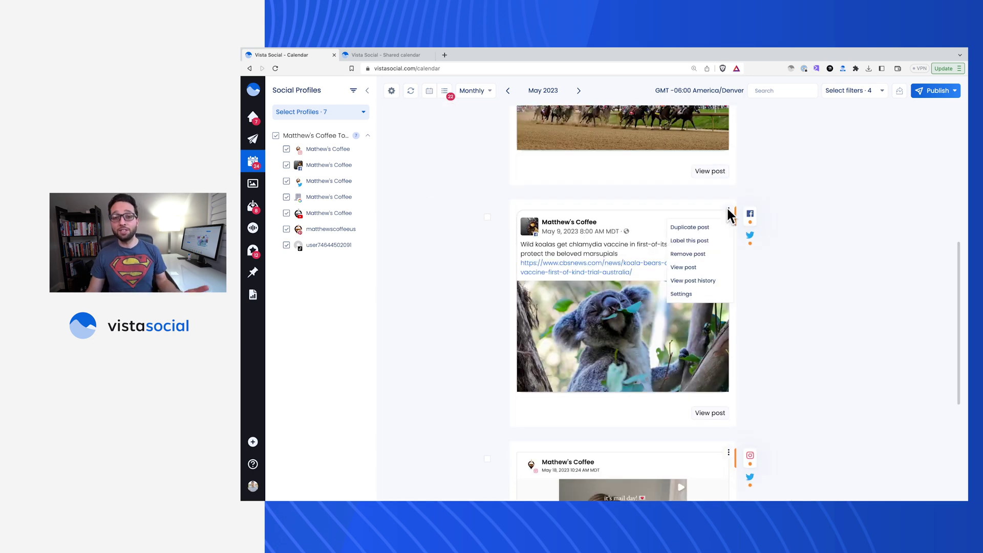
click(709, 278)
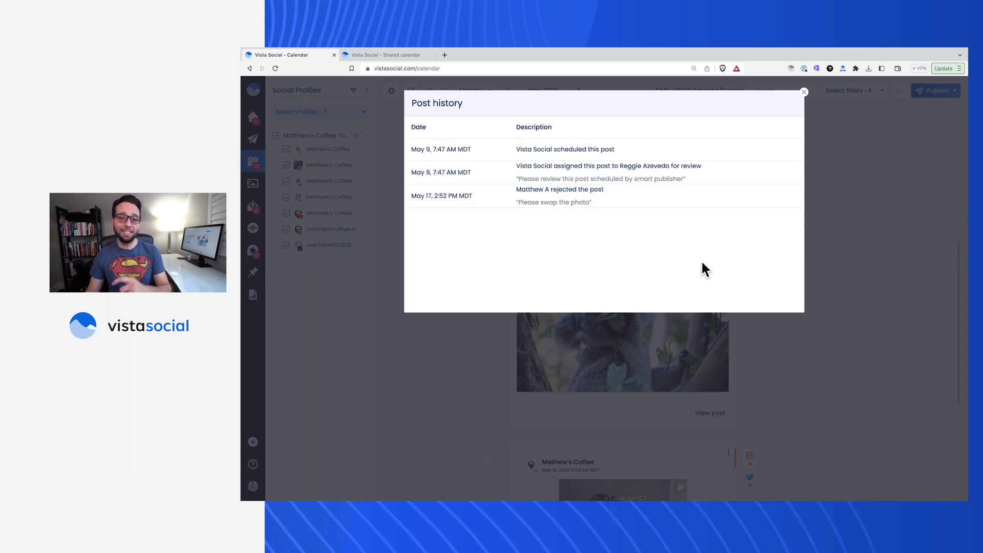
drag(599, 211, 445, 196)
click(628, 236)
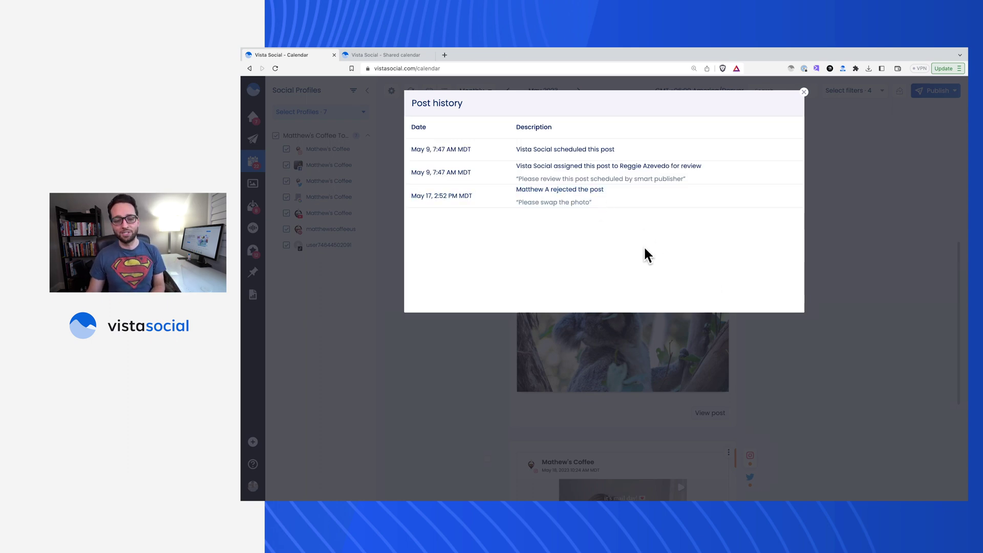